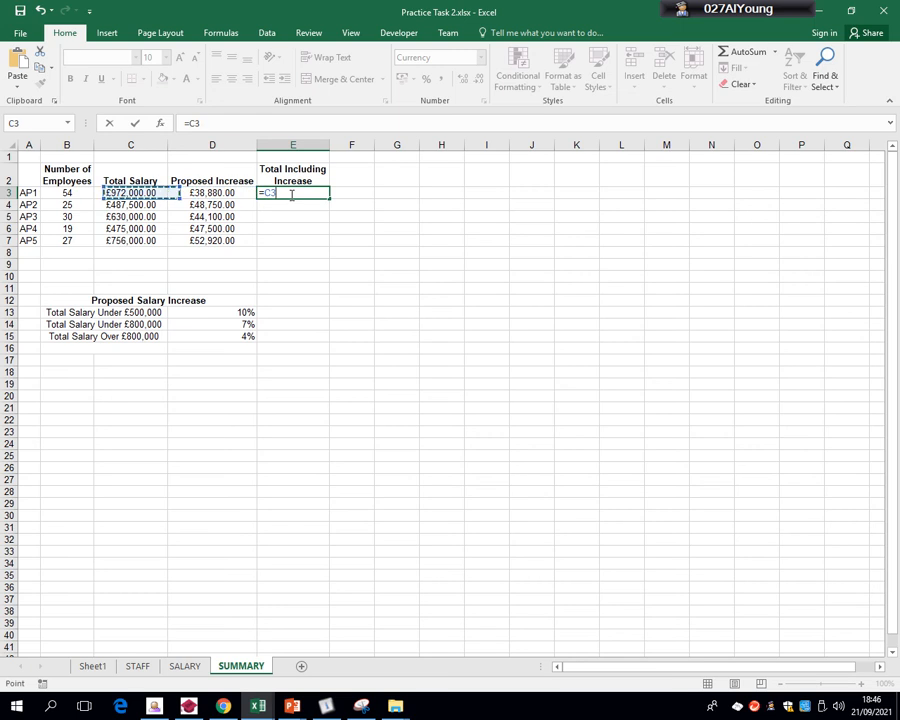
Add total salary and proposed increase in E3 with =C3+D3 and fill the formula through E7
key(Return)
click(290, 195)
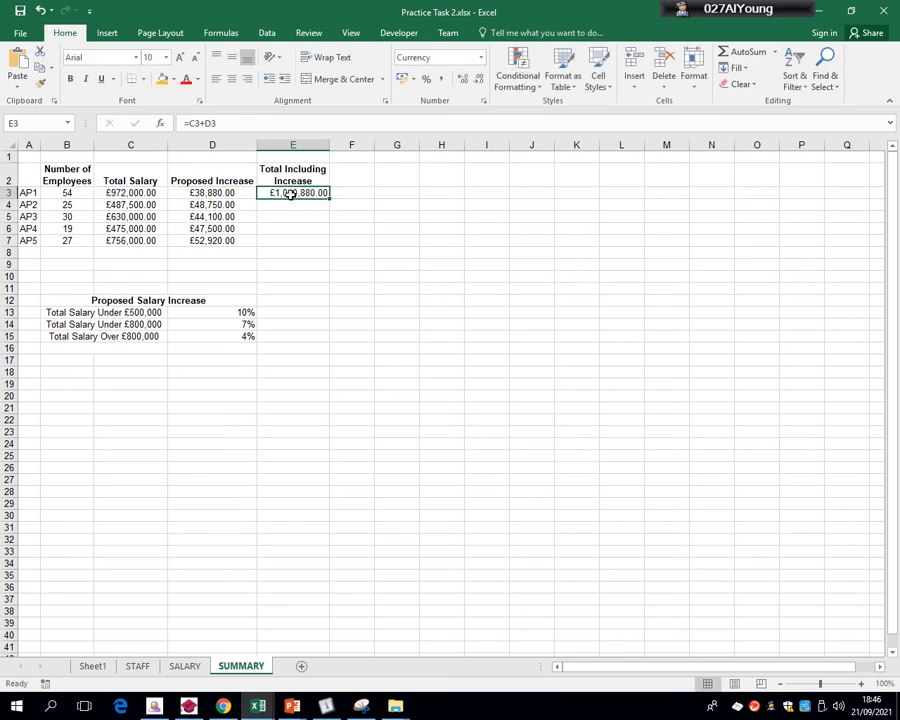
double_click(330, 198)
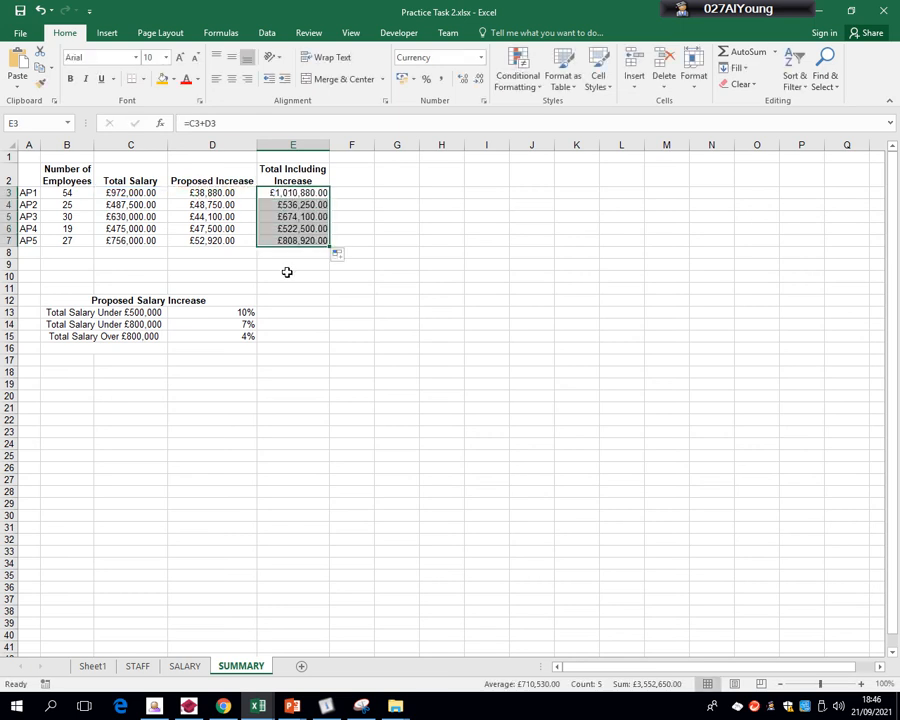
Replace the Total Including Increase formula in E3 with =SUM(C3:D3) and fill it through E7
click(285, 194)
text(=SUM()
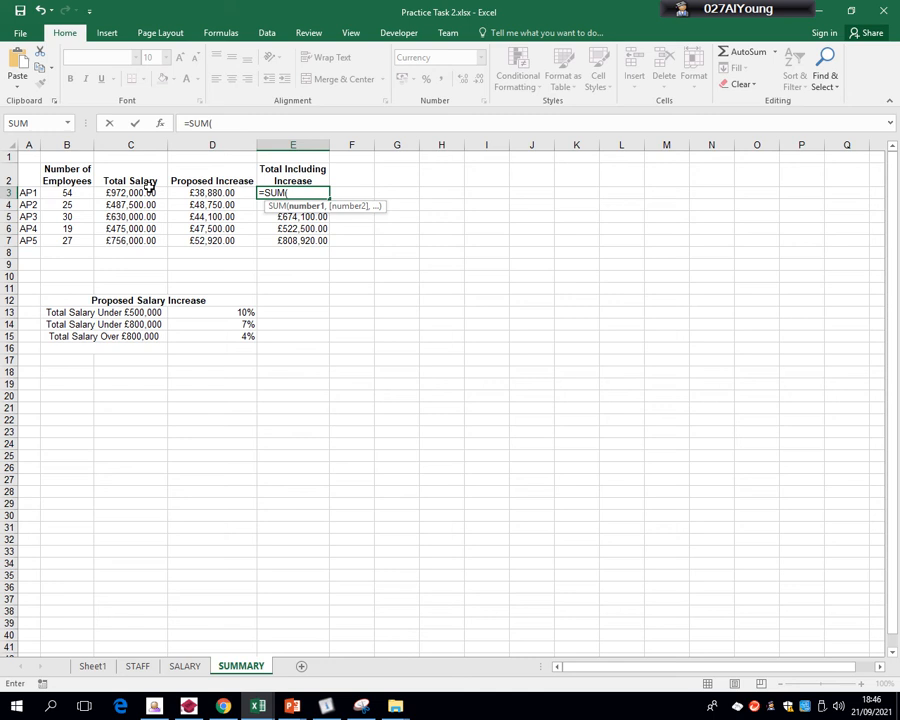
drag(149, 188, 178, 192)
key(Return)
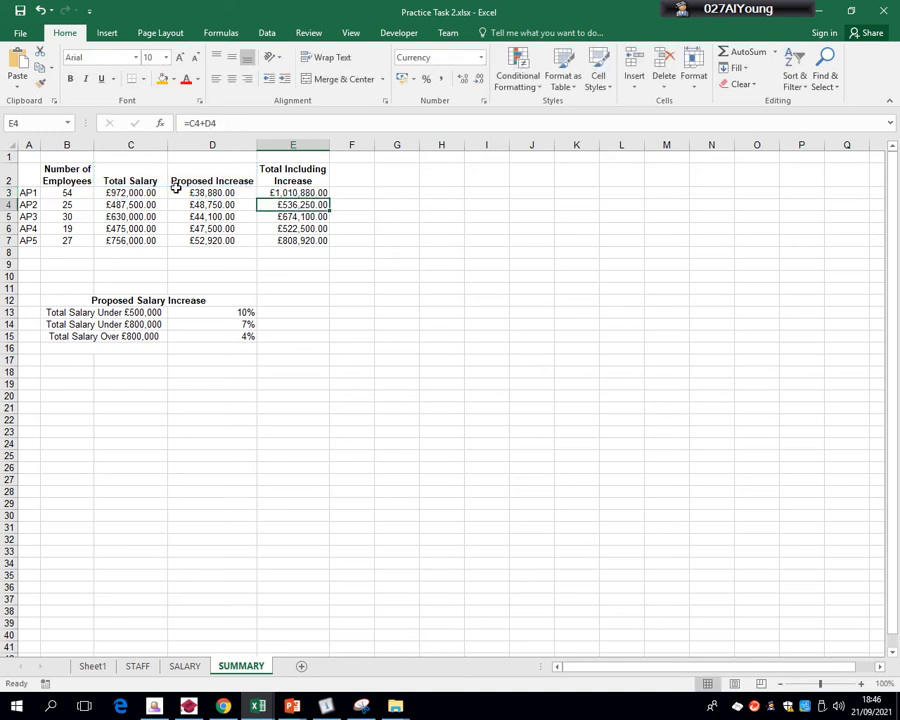
click(295, 192)
double_click(330, 198)
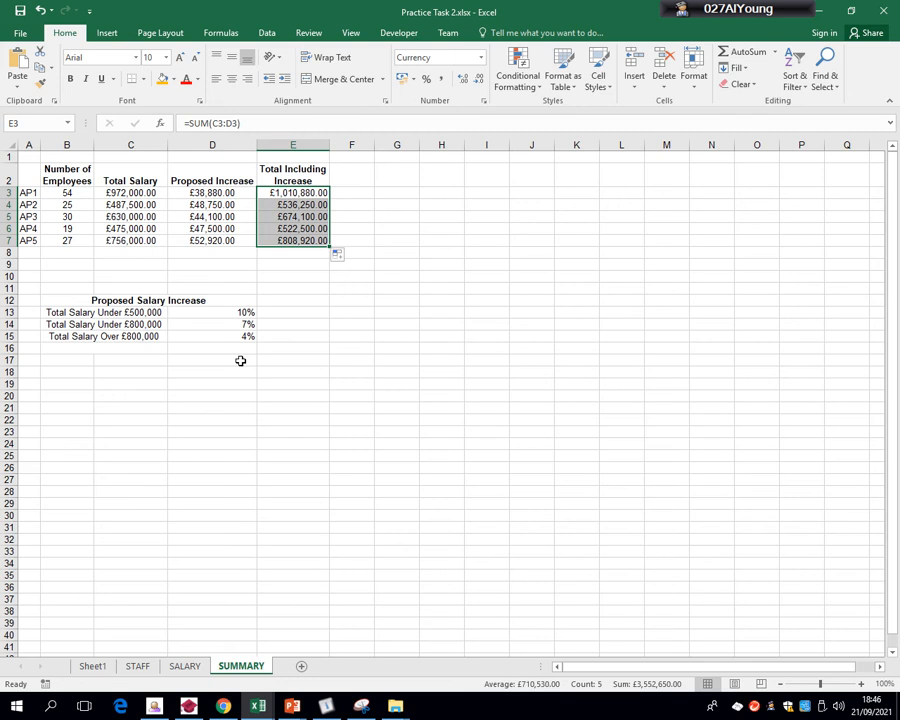
Check the formulas behind the SUMMARY table and look over the department salaries on the SALARY sheet
key(ctrl+grave)
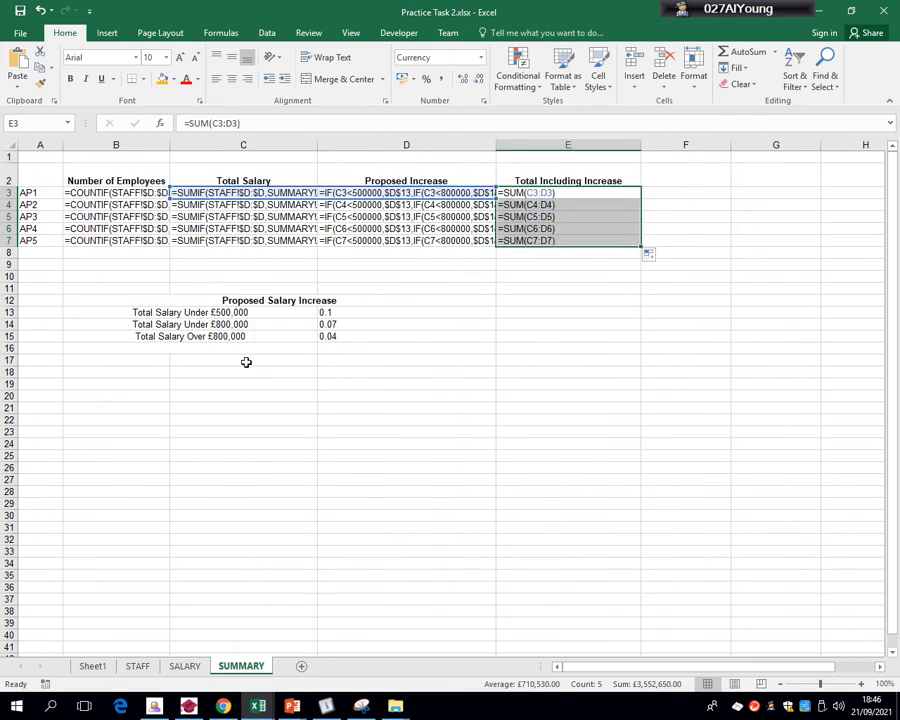
key(ctrl+grave)
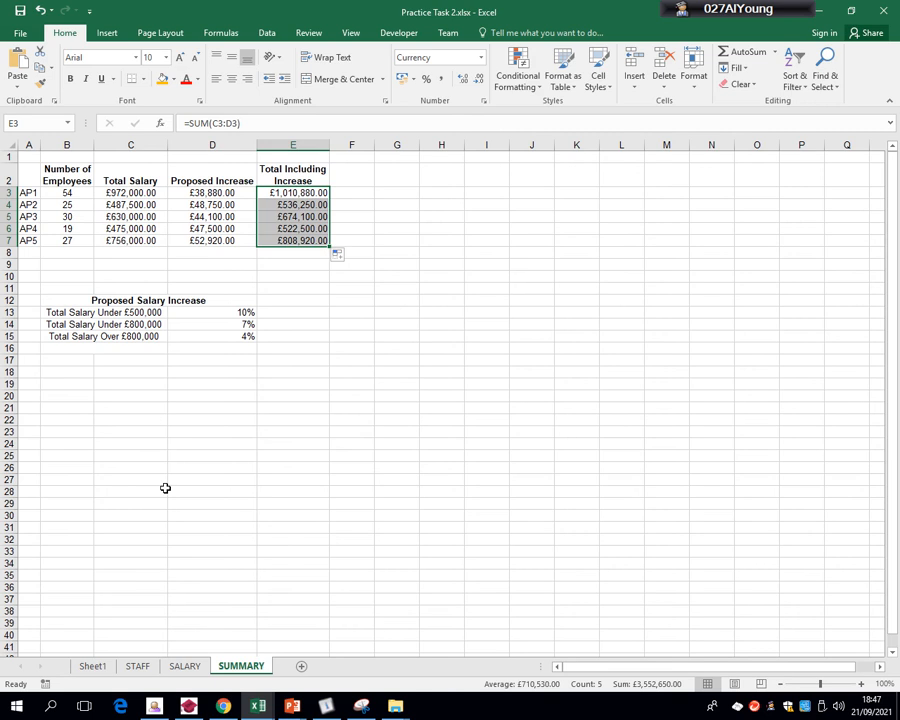
click(184, 666)
click(92, 263)
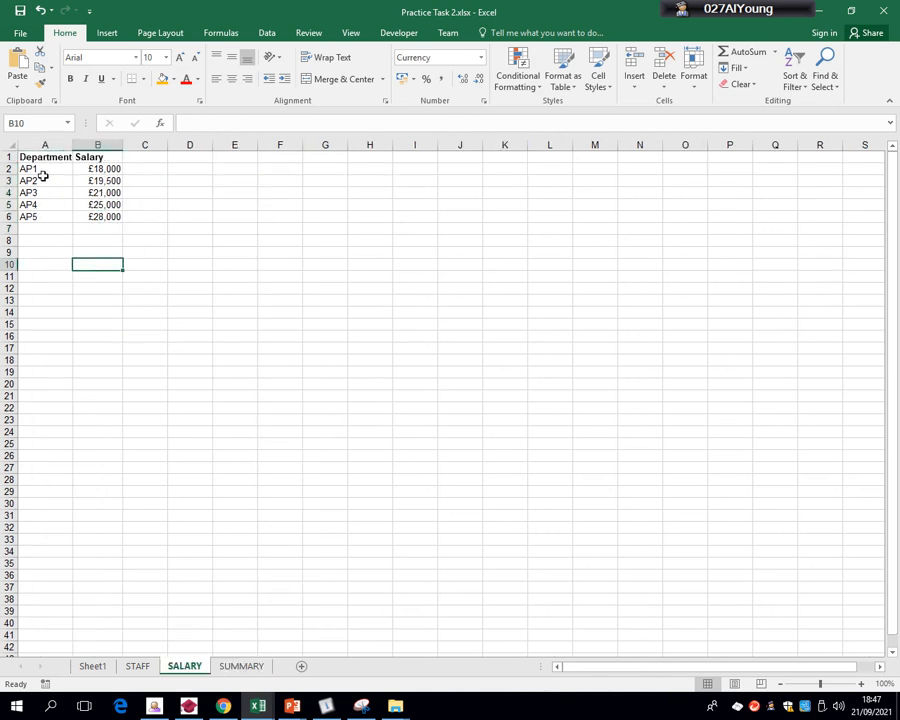
drag(45, 157, 3, 35)
click(167, 232)
drag(150, 276, 40, 142)
click(143, 217)
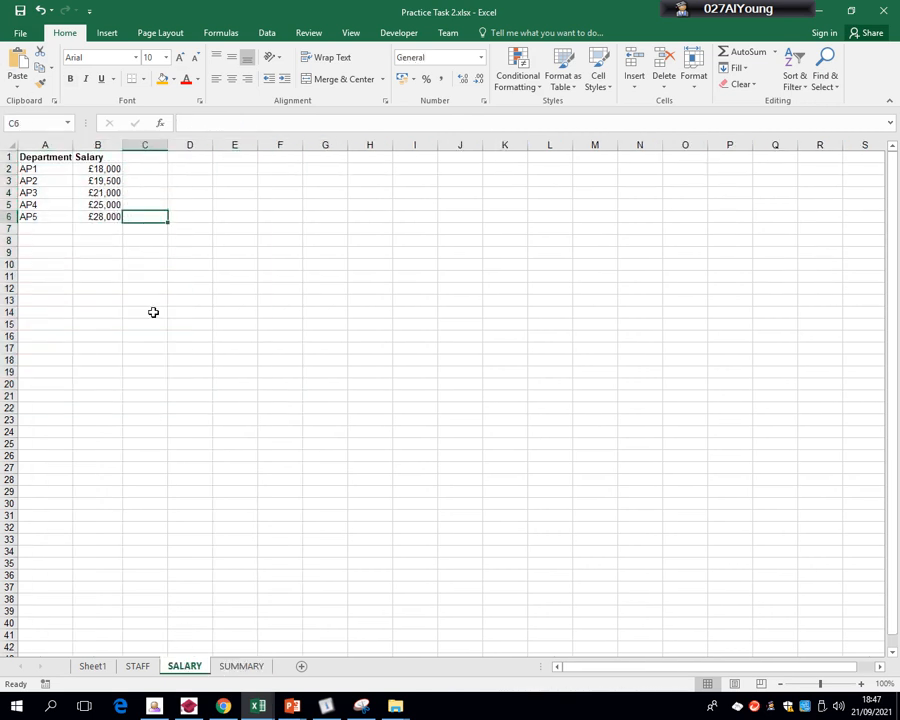
Look through the staff list on the STAFF sheet up to its first rows and down to its end
click(231, 666)
click(140, 667)
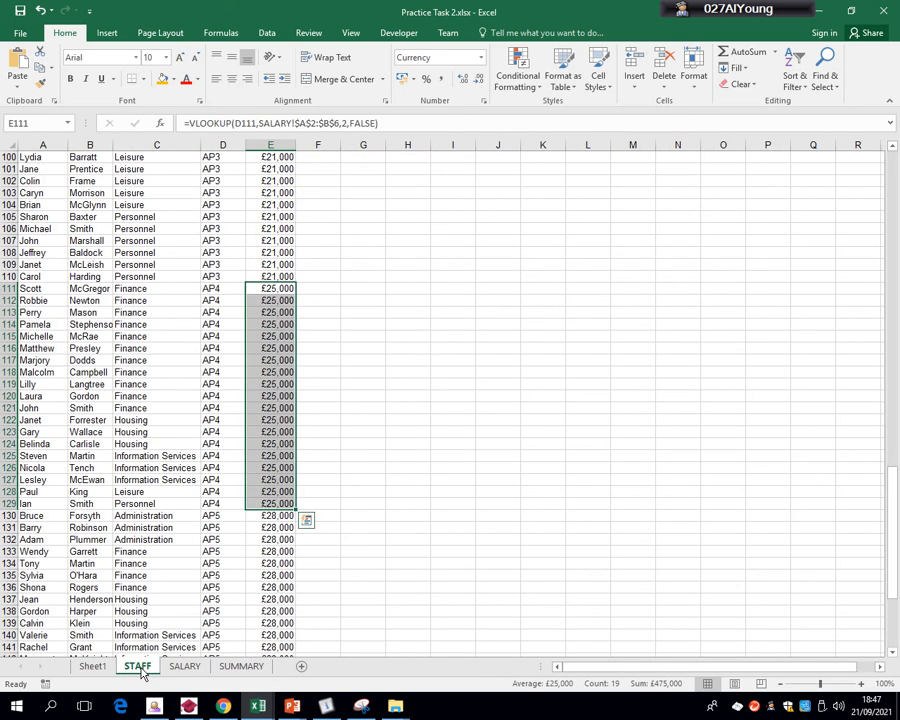
scroll(126, 458, up, 20)
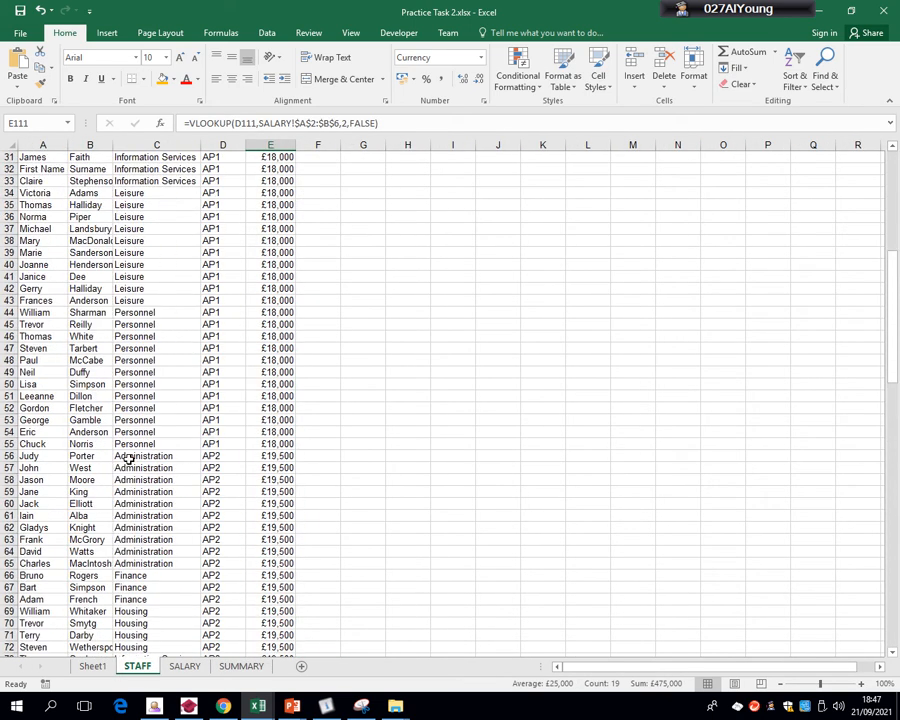
scroll(128, 458, up, 10)
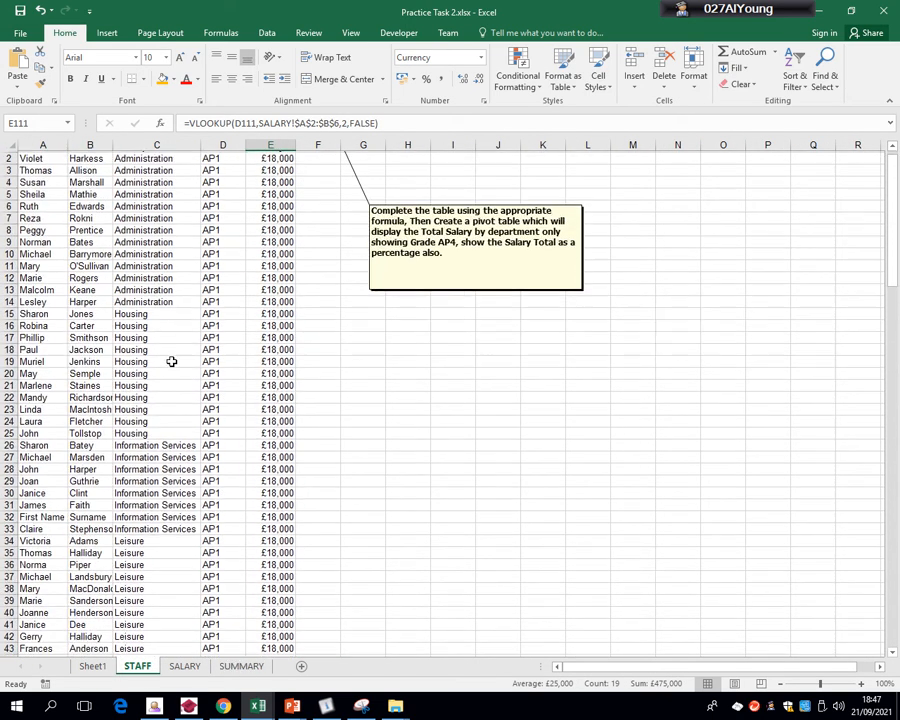
scroll(171, 361, down, 20)
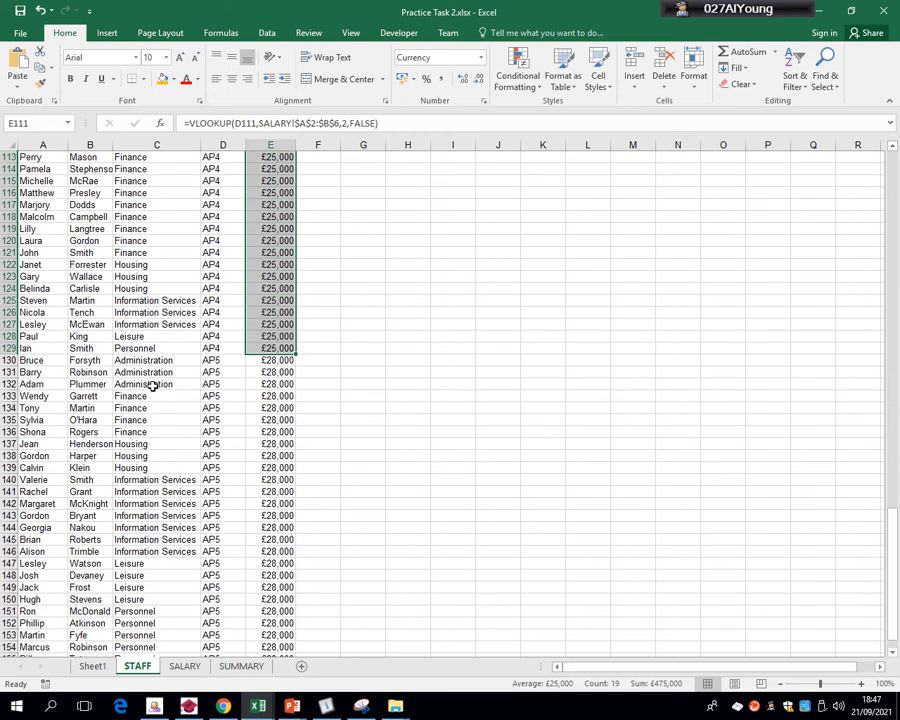
scroll(152, 386, down, 10)
scroll(152, 384, up, 6)
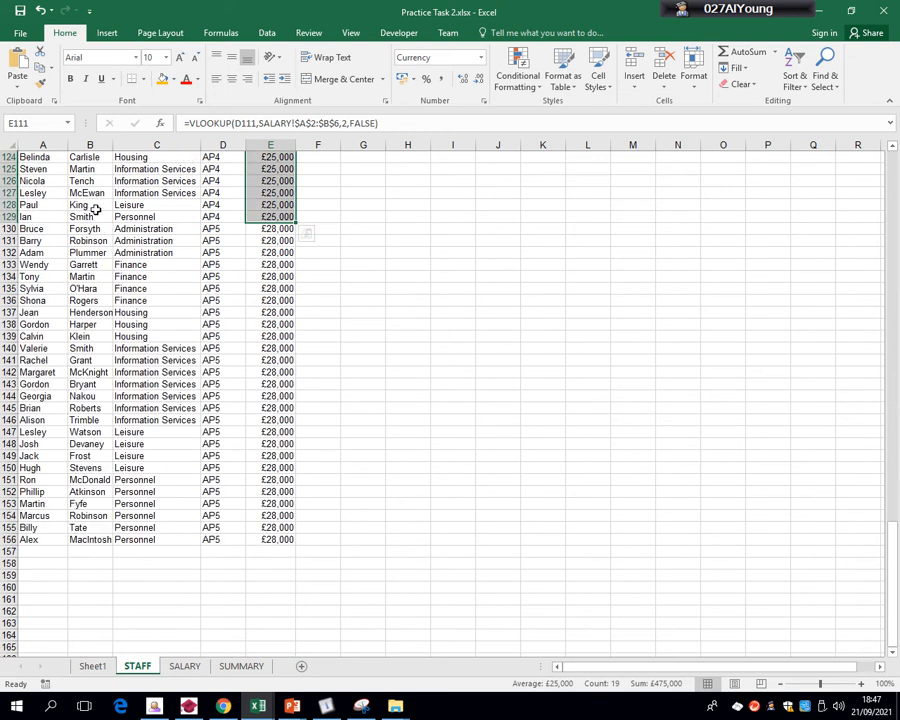
Preview the STAFF sheet's printed pages and set its print scaling to Fit Sheet on One Page
click(18, 35)
click(44, 201)
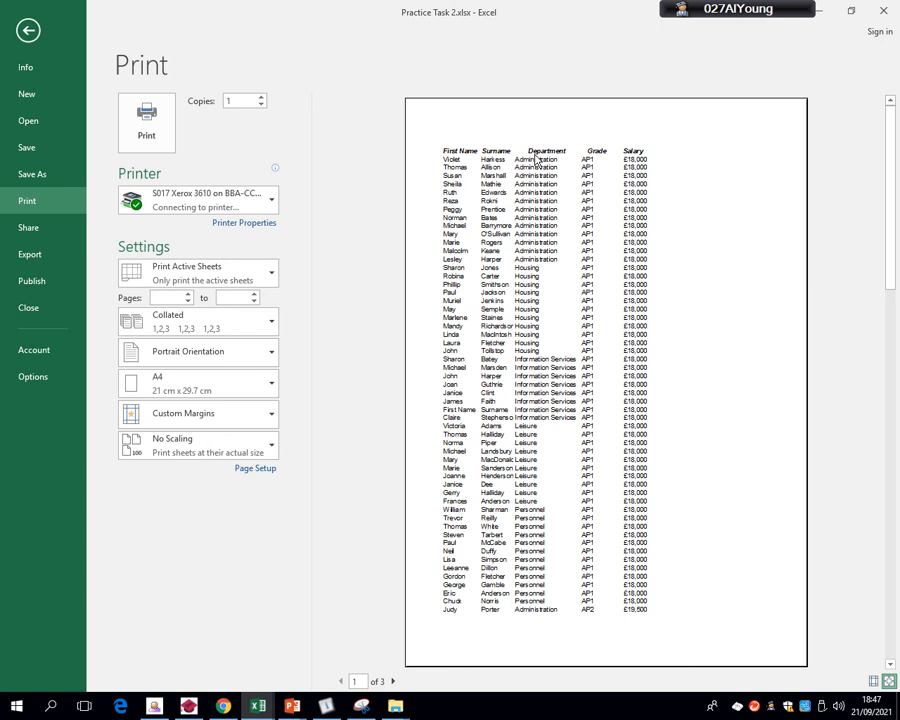
click(392, 681)
click(392, 681)
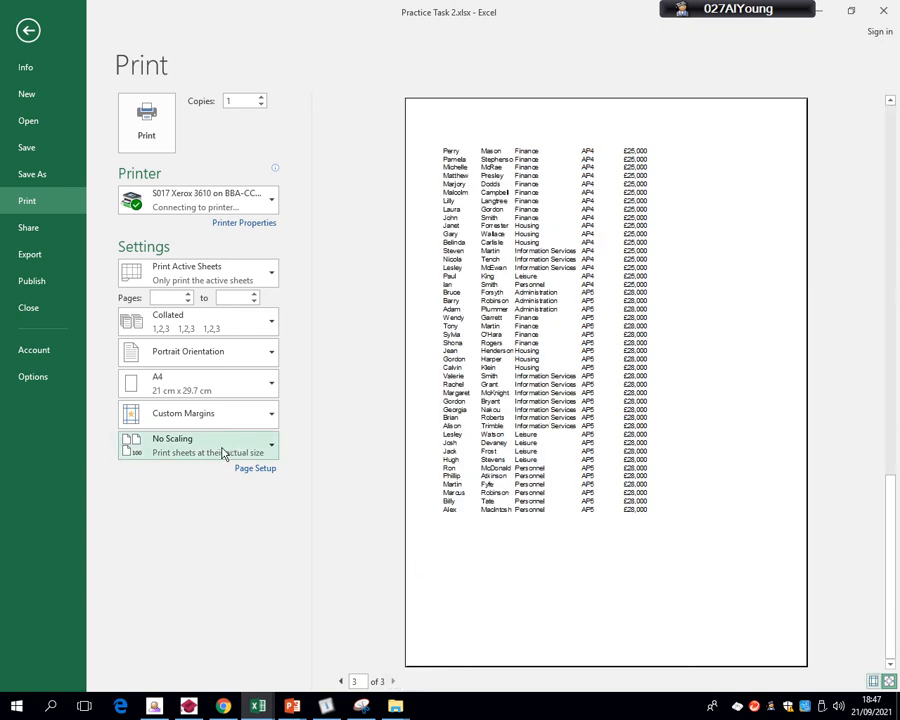
click(224, 450)
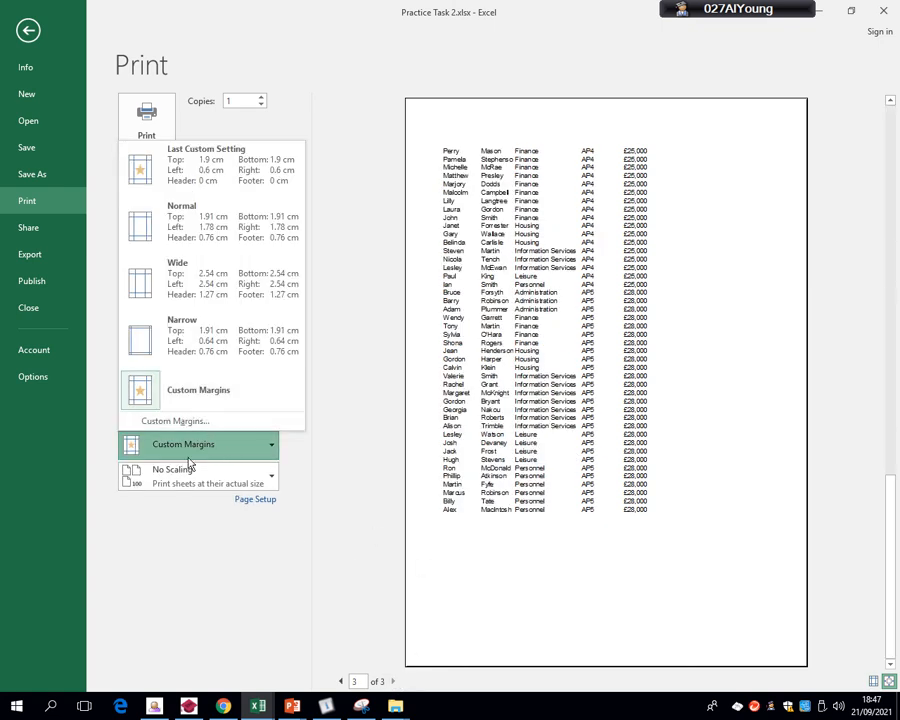
click(167, 477)
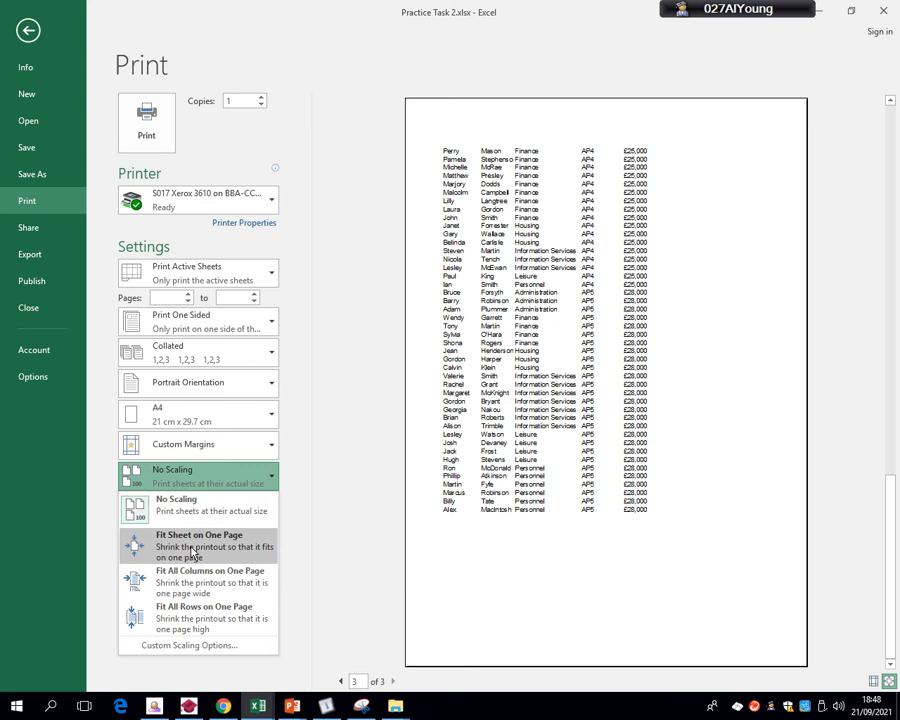
click(193, 550)
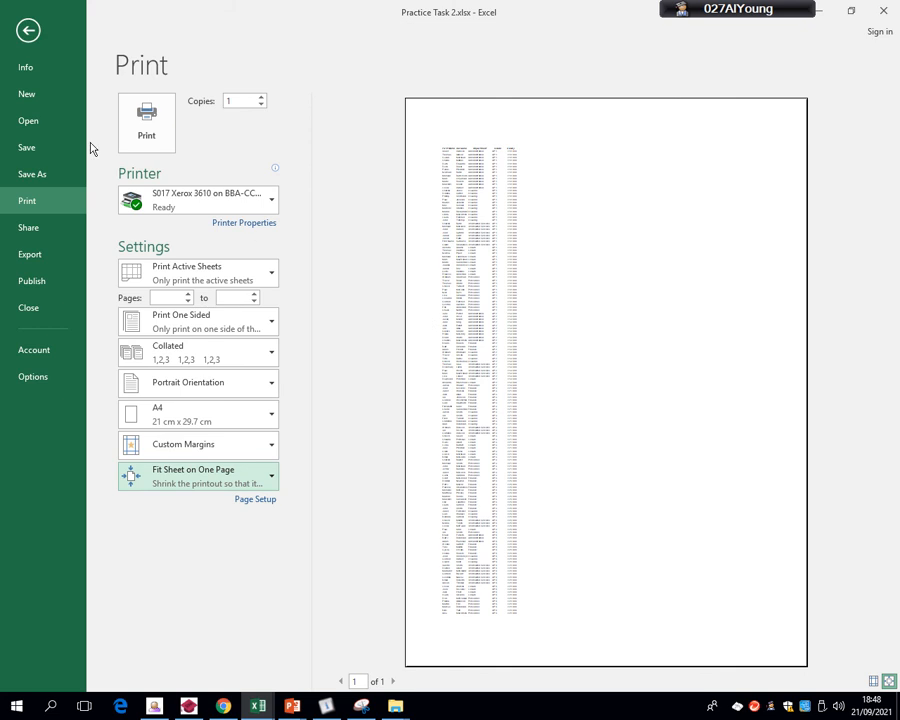
click(28, 30)
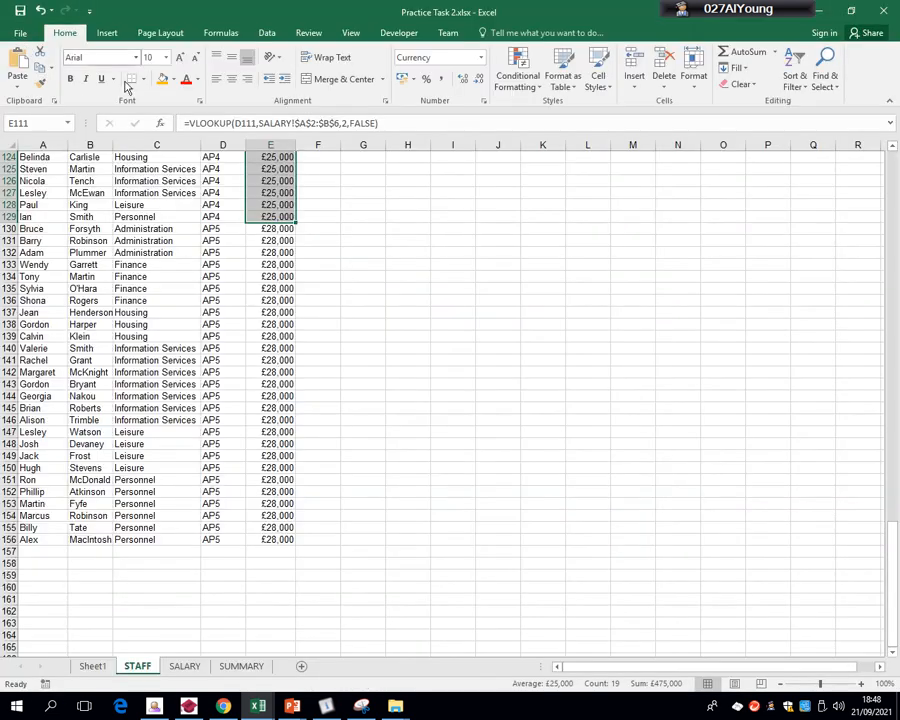
Set the SUMMARY sheet's print scaling to Fit Sheet on One Page and return to the worksheet
click(244, 666)
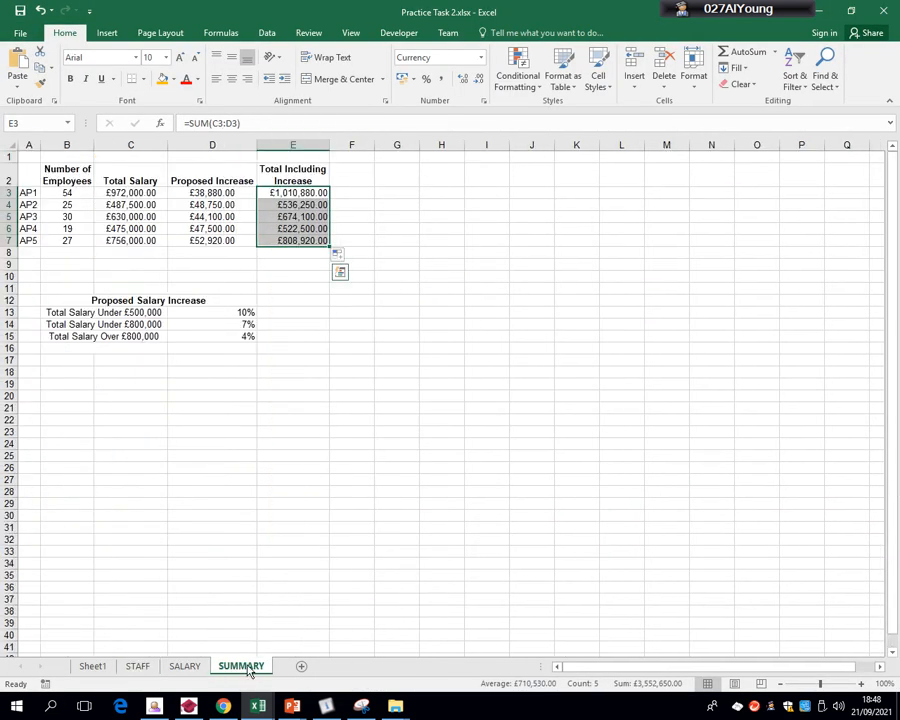
click(20, 34)
click(42, 203)
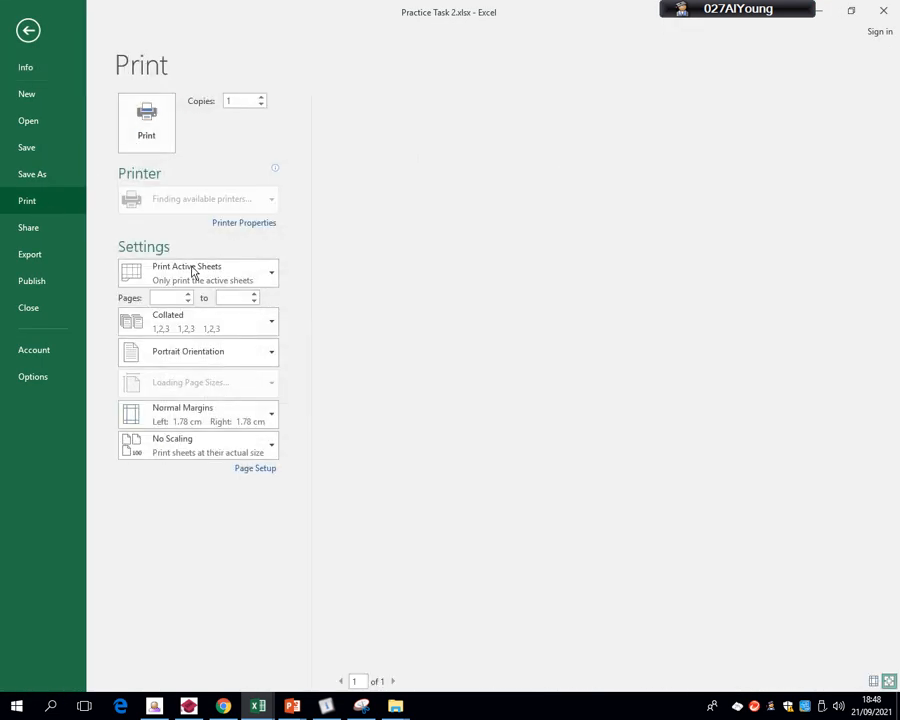
click(212, 450)
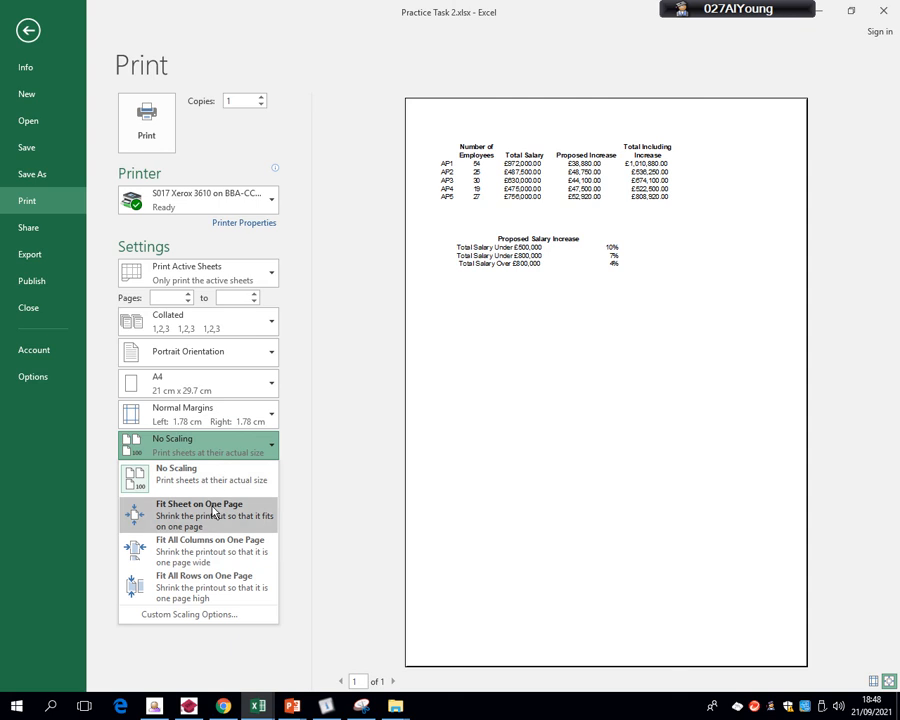
click(212, 513)
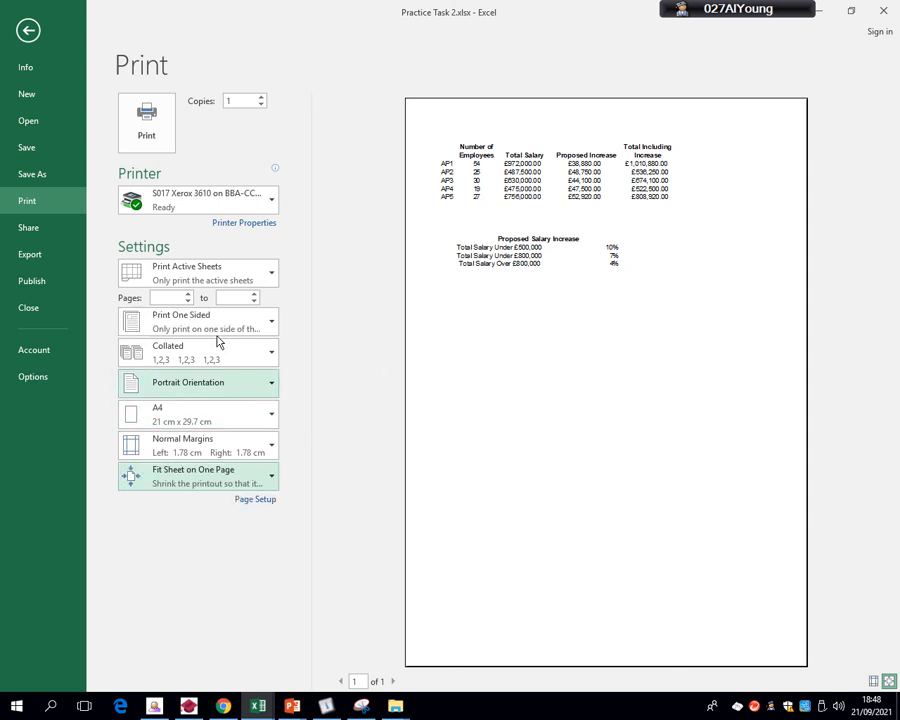
click(28, 30)
Show the formulas on the SUMMARY sheet and autofit columns B, C and D to their full length
key(ctrl+grave)
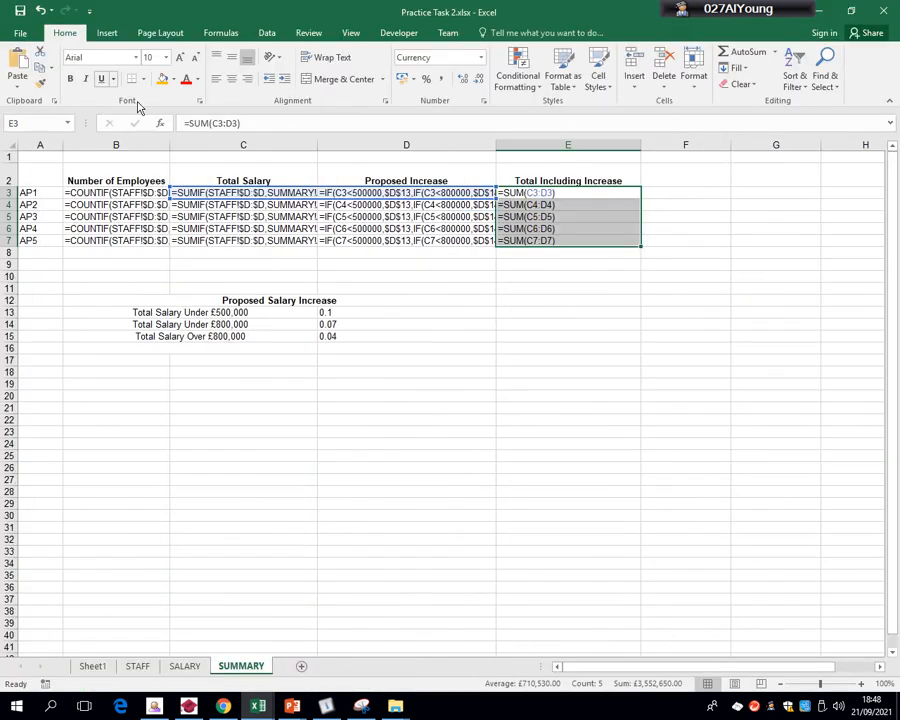
double_click(172, 140)
double_click(394, 142)
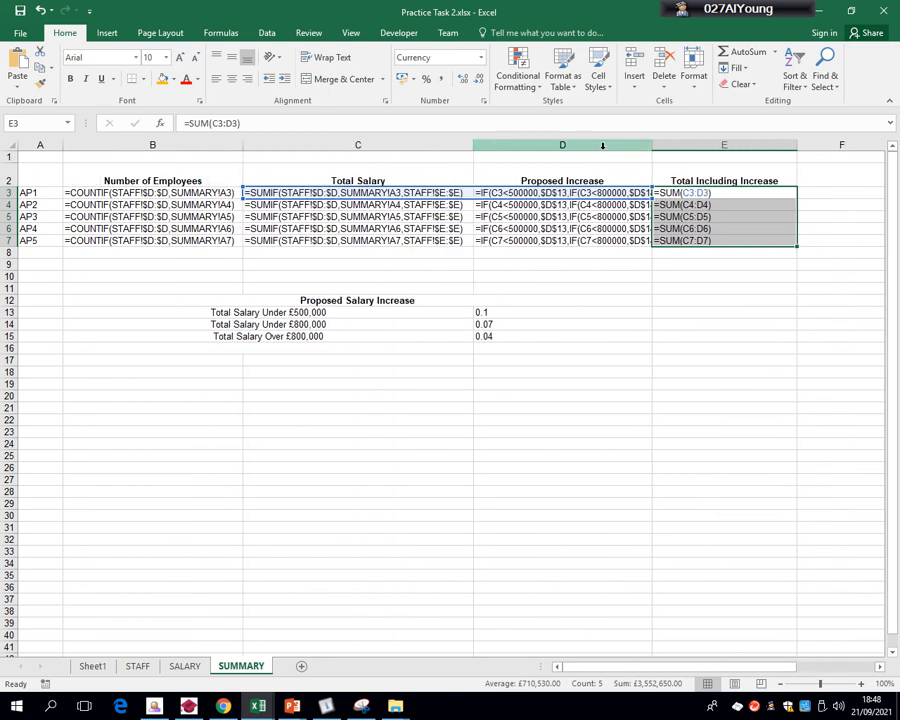
double_click(651, 145)
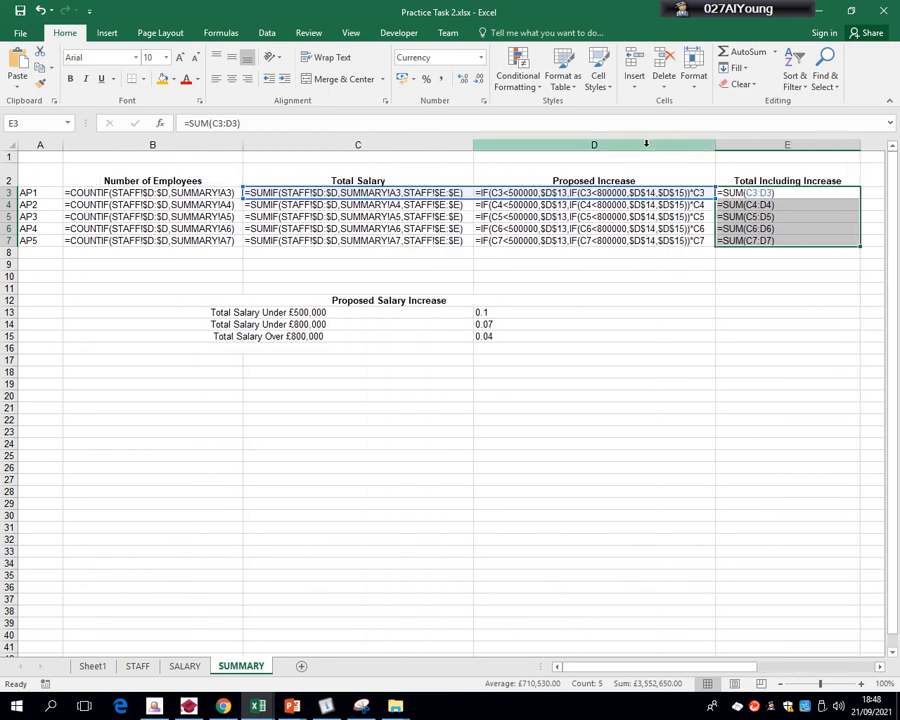
Set the SUMMARY formula printout to Landscape Orientation with Fit Sheet on One Page scaling
click(20, 33)
click(27, 200)
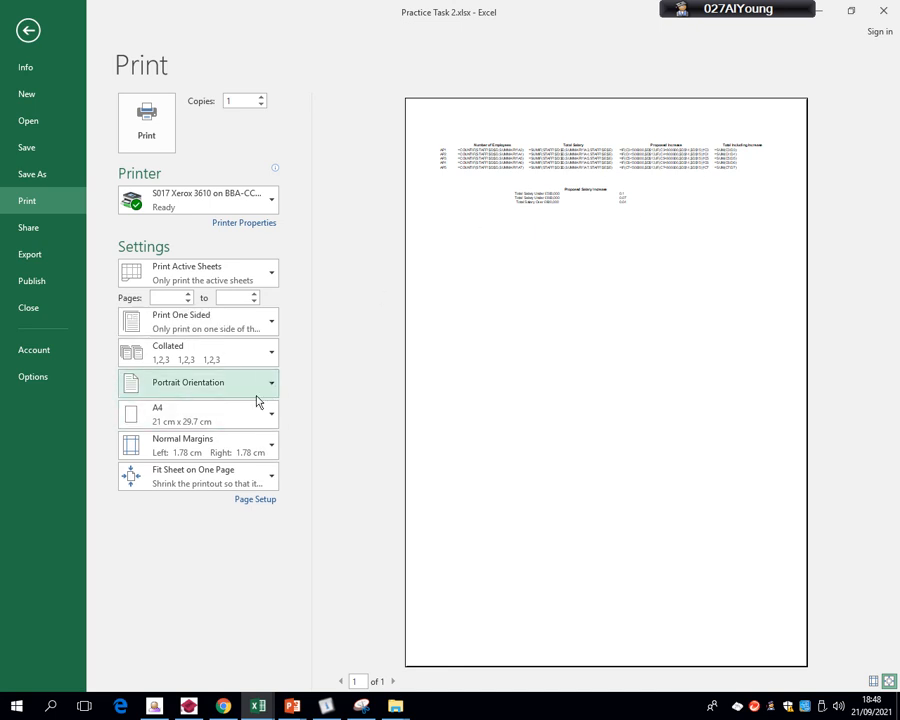
click(257, 401)
click(251, 425)
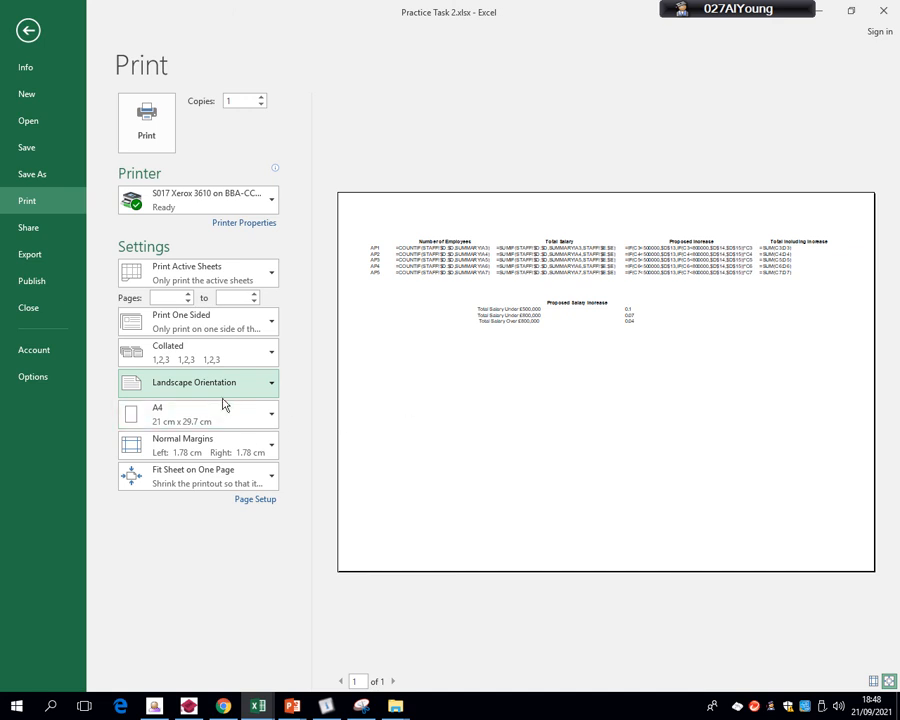
click(186, 484)
click(196, 548)
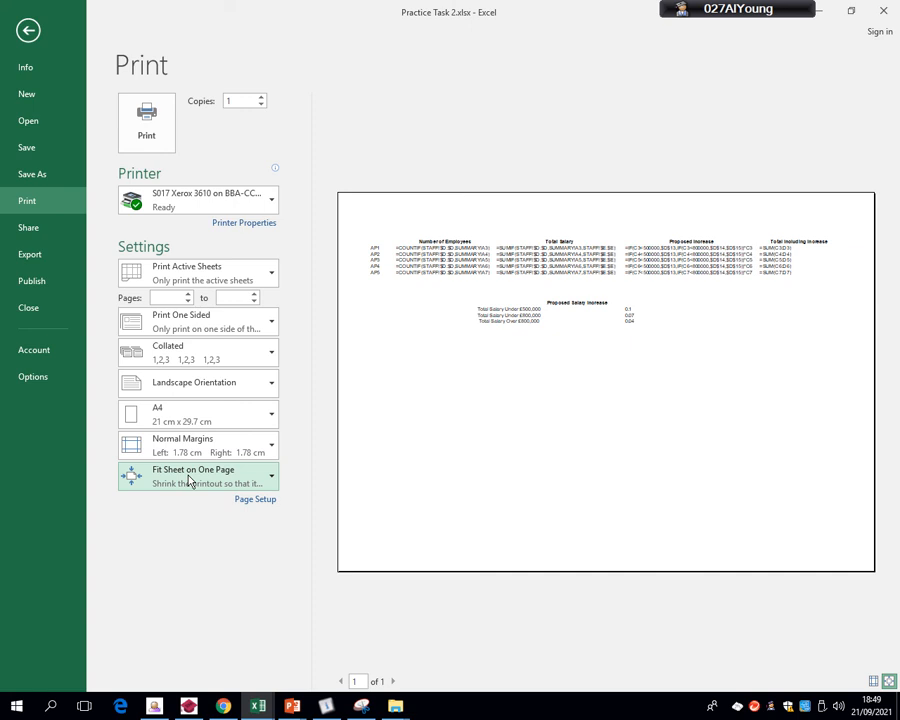
click(20, 30)
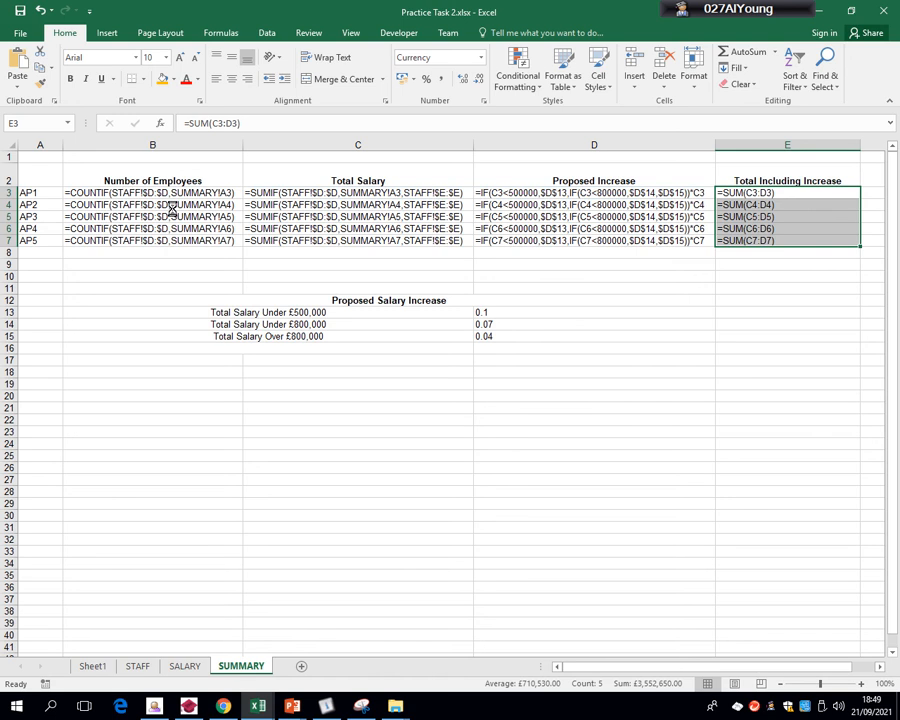
Switch the SUMMARY sheet back to showing values and select the Proposed Salary Increase table, B12:D15
key(ctrl+grave)
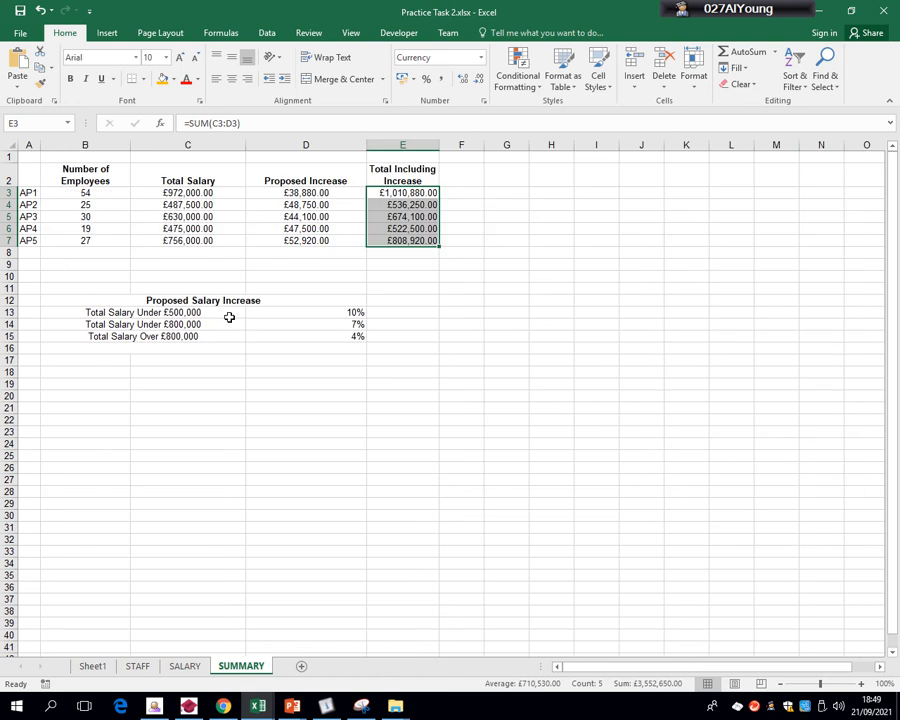
drag(205, 305, 196, 335)
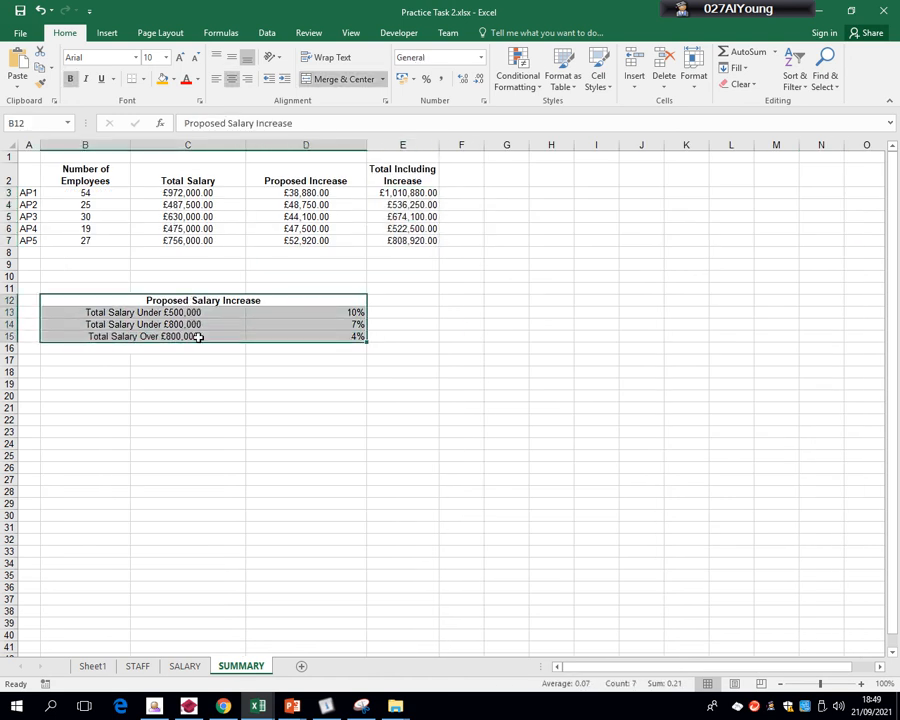